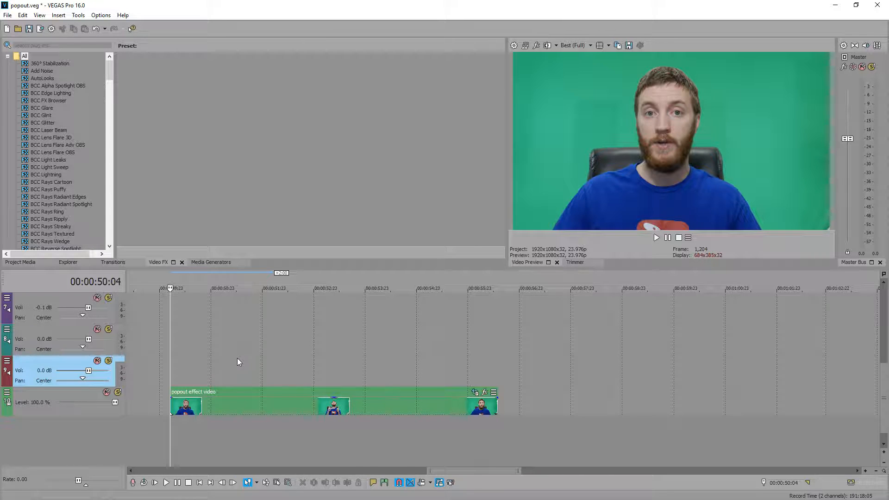
Play through the clip to find the upward-pointing pose and split the clip there at 00:00:53:14.
{"action": "key", "text": "space"}
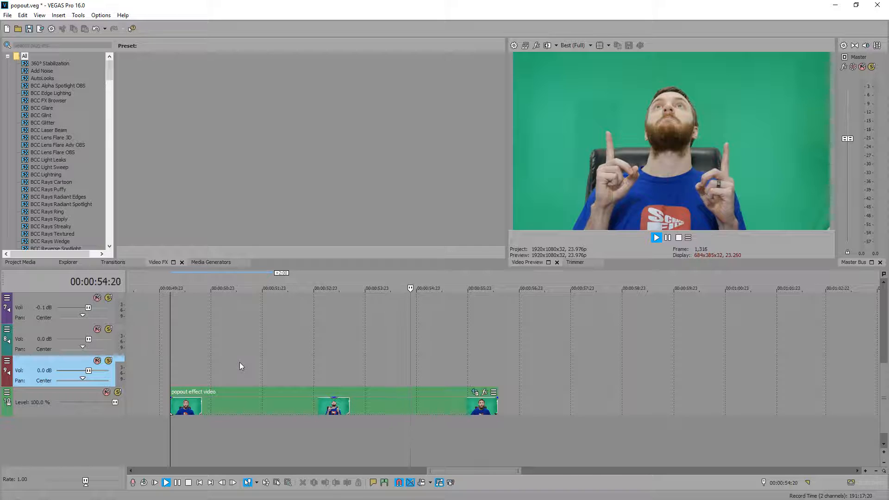
{"action": "key", "text": "Return"}
{"action": "left_click", "coordinate": [314, 374]}
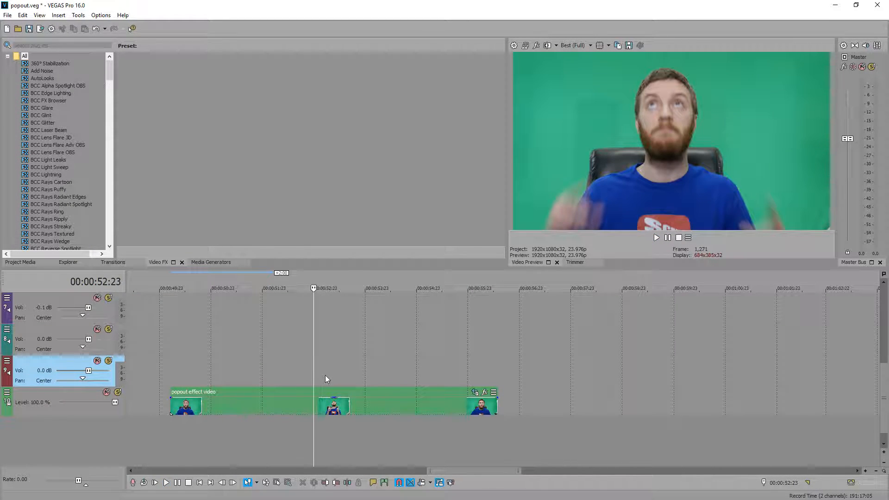
{"action": "key", "text": "space"}
{"action": "key", "text": "Return"}
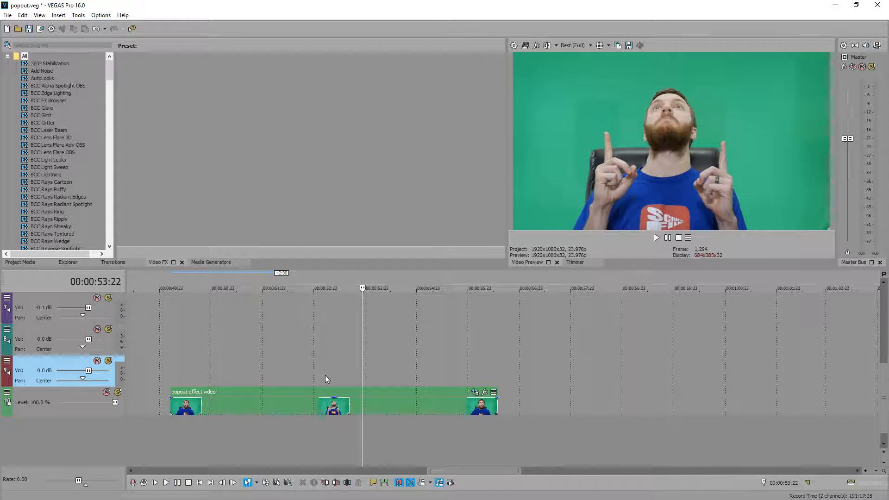
{"action": "left_click", "coordinate": [318, 373]}
{"action": "left_click", "coordinate": [293, 373]}
{"action": "key", "text": "space"}
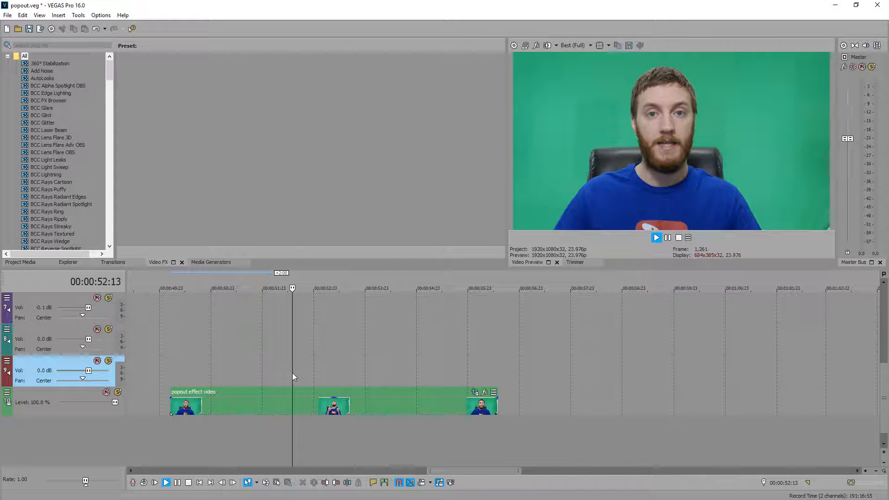
{"action": "key", "text": "Return"}
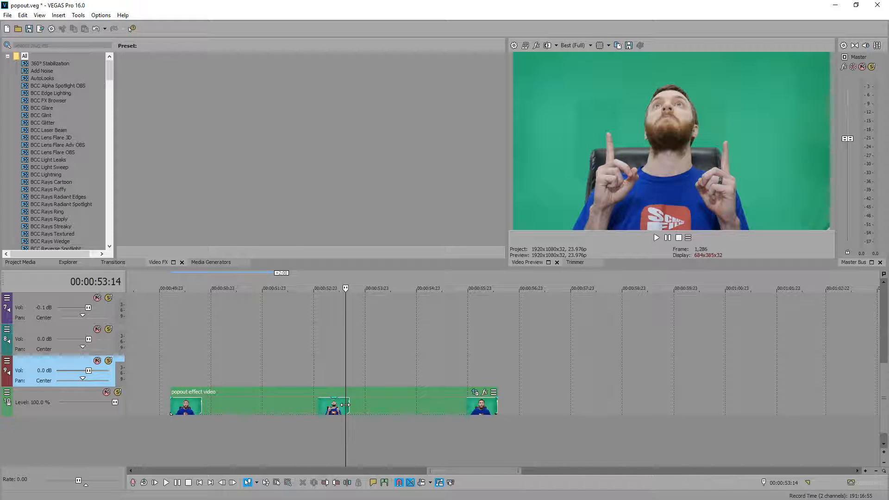
{"action": "key", "text": "s"}
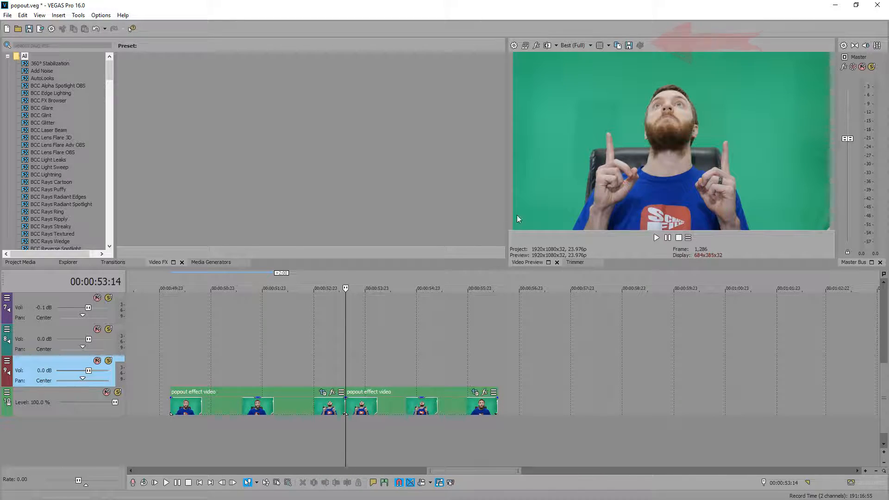
Save a snapshot of the current preview frame to the Desktop as Image1.png.
{"action": "left_click", "coordinate": [629, 45]}
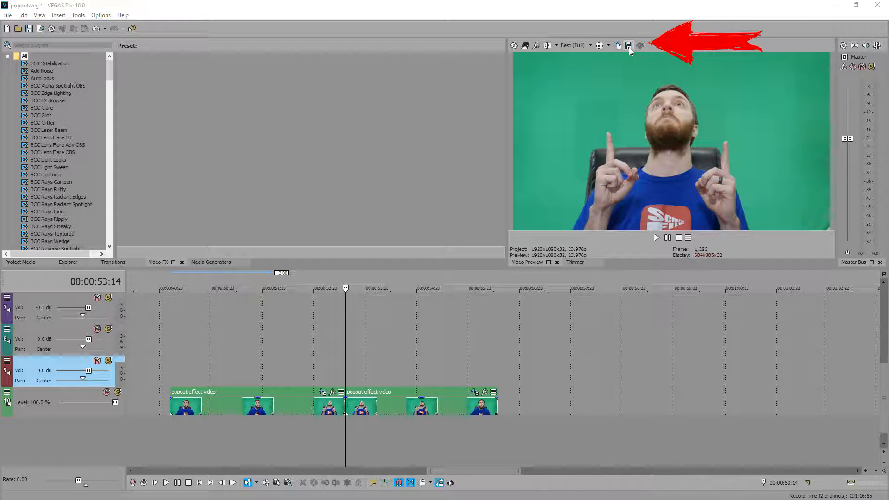
{"action": "left_click", "coordinate": [338, 172]}
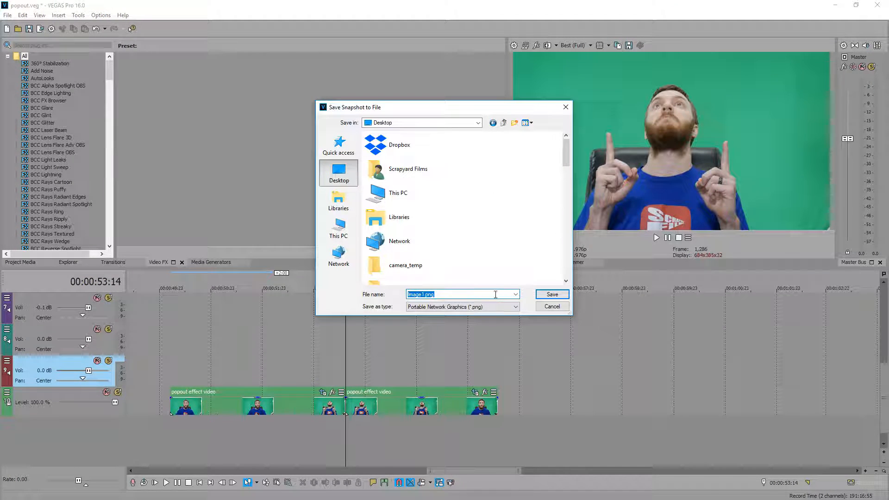
{"action": "left_click", "coordinate": [551, 294]}
Place the Image1.png still on a track above, starting at the split, and move the second clip part to follow its end.
{"action": "left_click", "coordinate": [20, 262]}
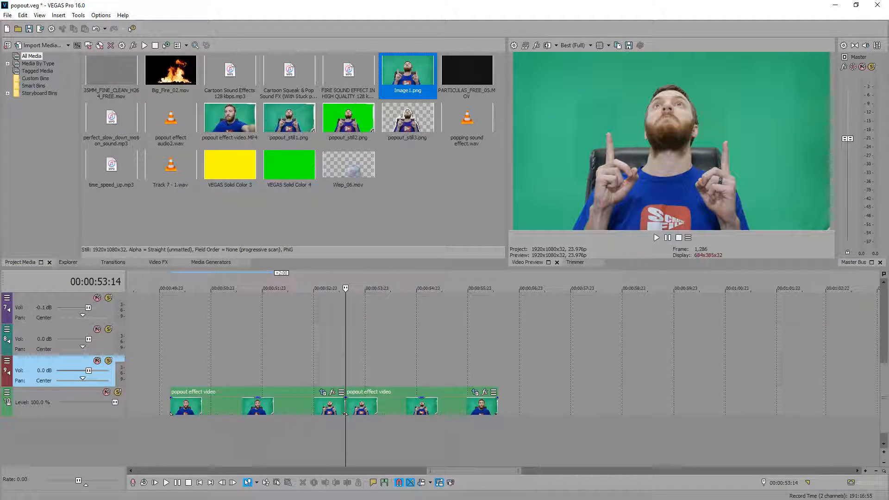
{"action": "left_click_drag", "start_coordinate": [408, 74], "coordinate": [384, 404]}
{"action": "left_click_drag", "start_coordinate": [443, 435], "coordinate": [699, 435]}
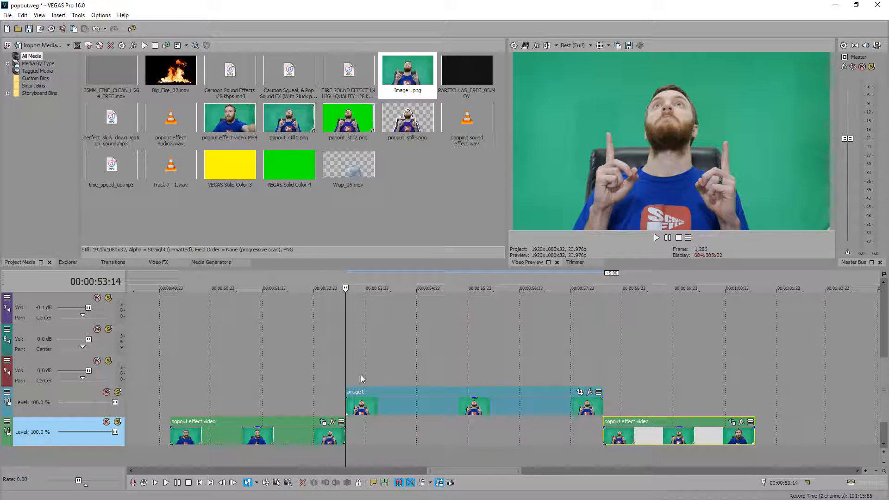
Split the closing clip at 00:01:00:06, shorten its first part and butt the last part against it.
{"action": "left_click", "coordinate": [281, 403]}
{"action": "key", "text": "space"}
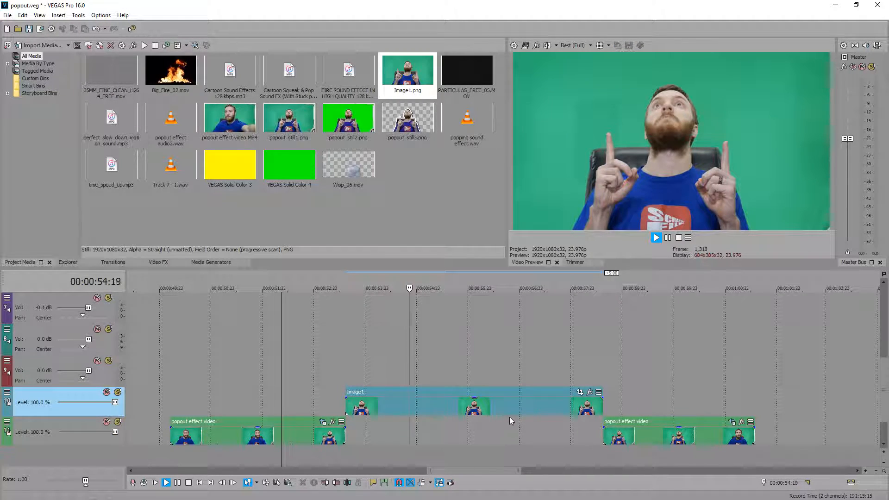
{"action": "left_click", "coordinate": [588, 427]}
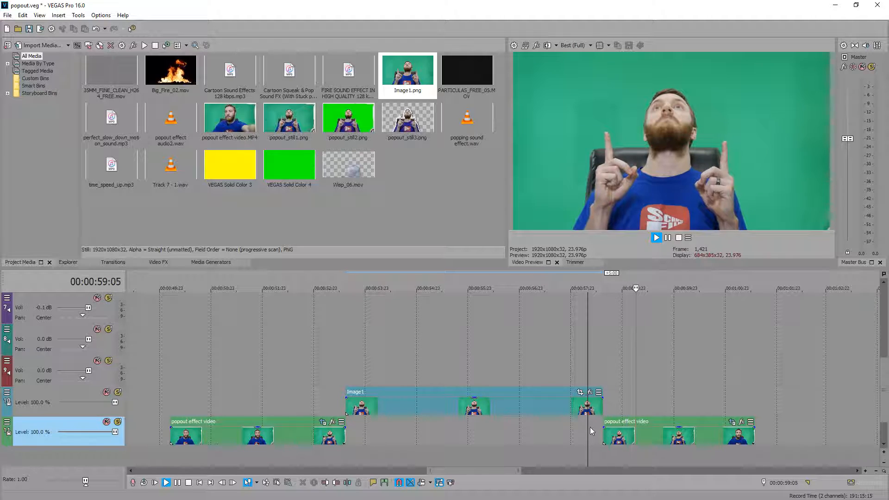
{"action": "key", "text": "k"}
{"action": "key", "text": "j"}
{"action": "key", "text": "k"}
{"action": "key", "text": "s"}
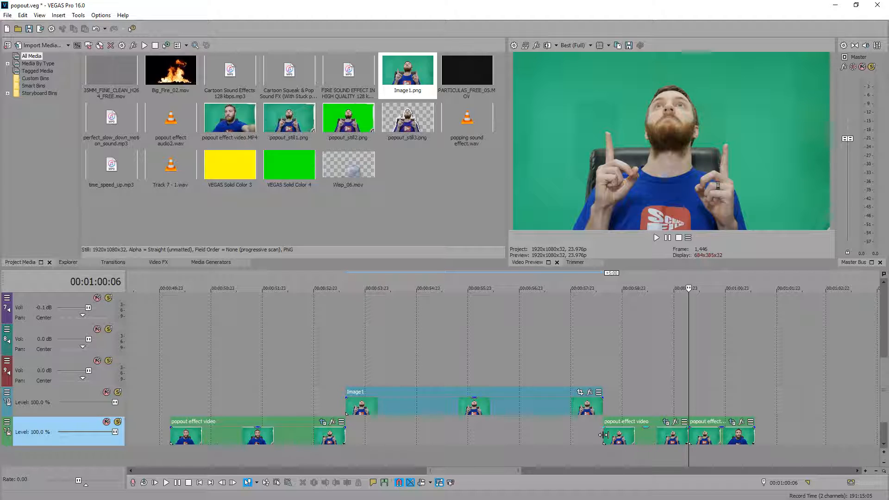
{"action": "mouse_move", "coordinate": [603, 432]}
{"action": "left_mouse_down"}
{"action": "mouse_move", "coordinate": [664, 434]}
{"action": "mouse_move", "coordinate": [616, 435]}
{"action": "left_mouse_up"}
{"action": "left_click_drag", "start_coordinate": [706, 436], "coordinate": [642, 435]}
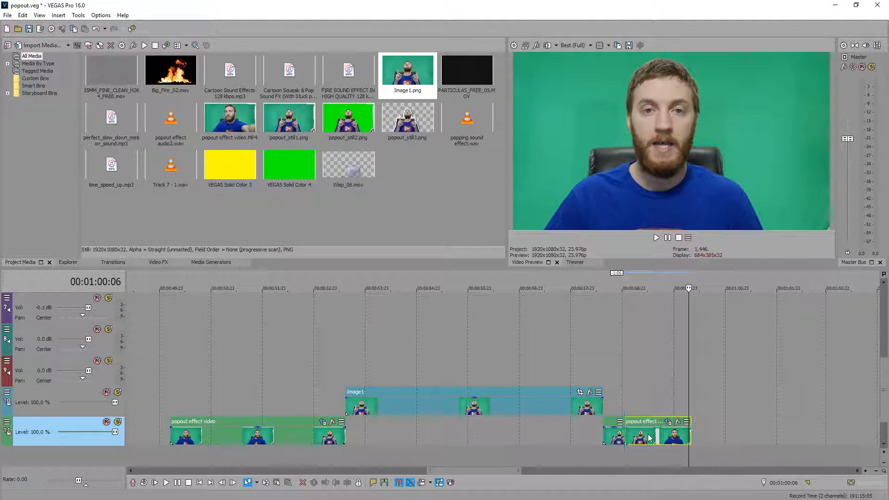
Duplicate the Image1 still onto the track directly above, aligned with the original.
{"action": "left_click", "coordinate": [423, 409]}
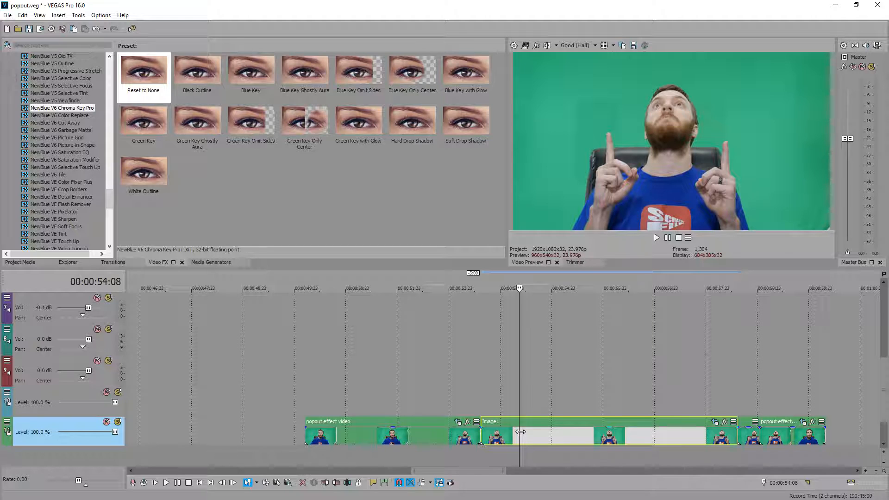
{"action": "left_click", "coordinate": [509, 435]}
{"action": "left_click_drag", "start_coordinate": [527, 437], "coordinate": [527, 410]}
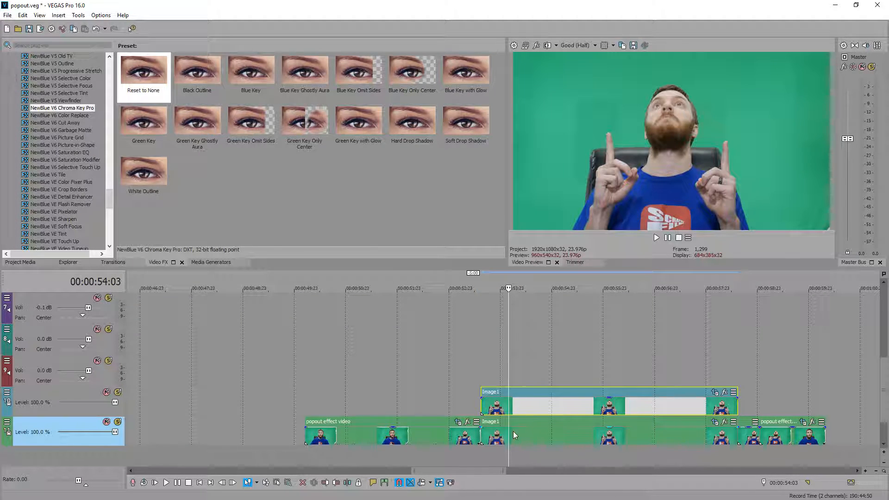
Cut the lower Image1 still about five frames after its start.
{"action": "left_click", "coordinate": [481, 435]}
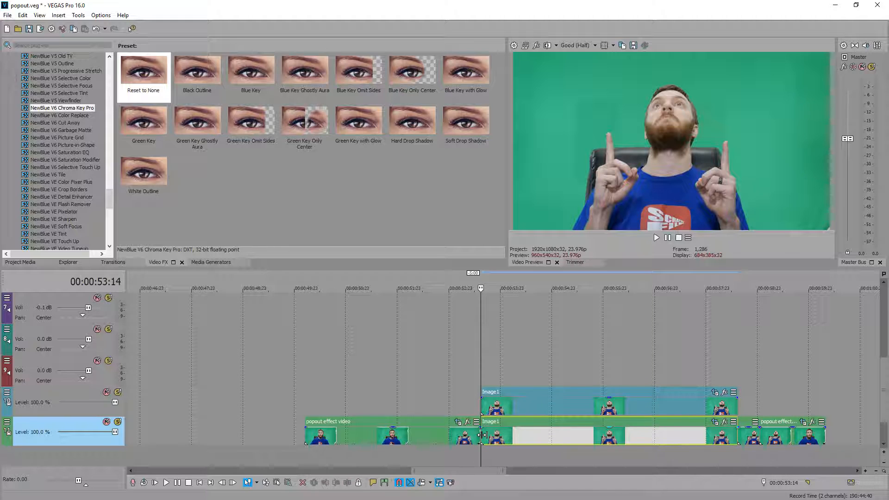
{"action": "left_click", "coordinate": [485, 437]}
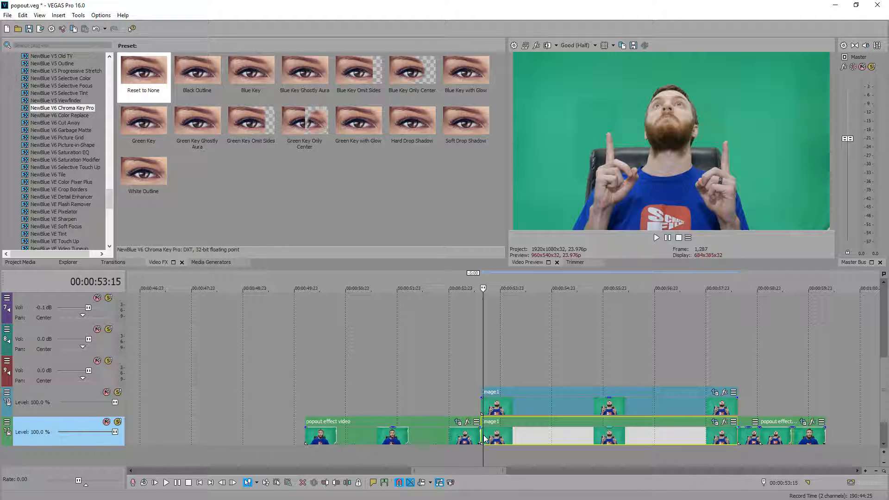
{"action": "left_click_drag", "start_coordinate": [486, 437], "coordinate": [491, 432]}
Split the lower Image1 still at 00:00:58:09, five frames before its end, and delete its long middle section.
{"action": "left_click", "coordinate": [736, 433]}
{"action": "key", "text": "Left"}
{"action": "key", "text": "Left"}
{"action": "key", "text": "Left"}
{"action": "key", "text": "Left"}
{"action": "key", "text": "Left"}
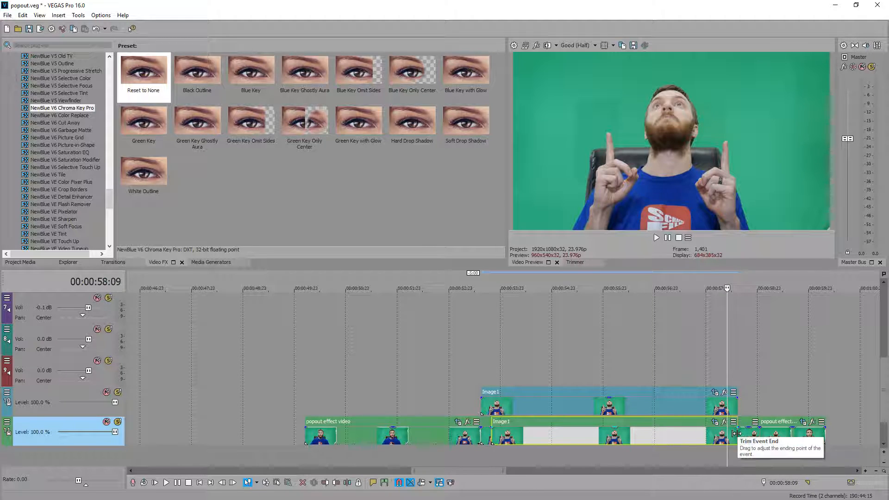
{"action": "key", "text": "s"}
{"action": "left_click", "coordinate": [687, 441]}
{"action": "key", "text": "Delete"}
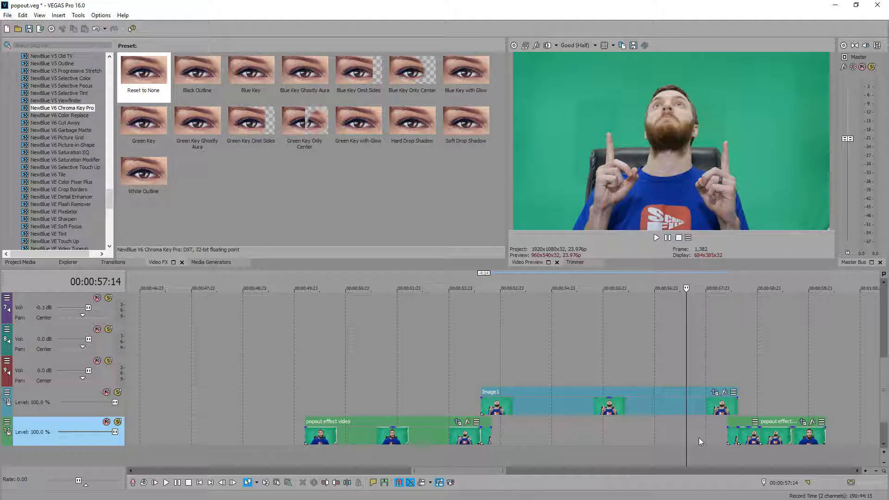
Fade out the short lower still at the start and fade in the short one at the end.
{"action": "left_click", "coordinate": [732, 433]}
{"action": "left_click_drag", "start_coordinate": [491, 427], "coordinate": [481, 426]}
{"action": "left_click", "coordinate": [474, 404]}
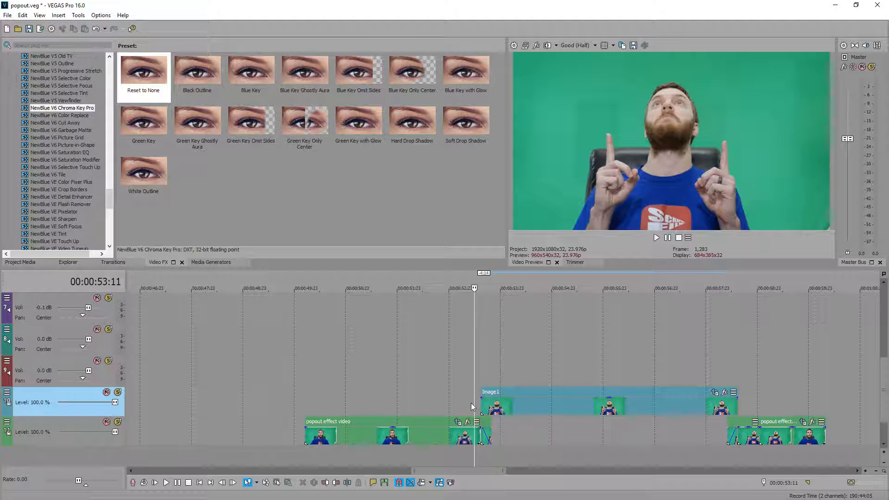
Key out the green background of the upper Image1 still with NewBlue V6 Chroma Key Pro and preview the result.
{"action": "left_click", "coordinate": [588, 409]}
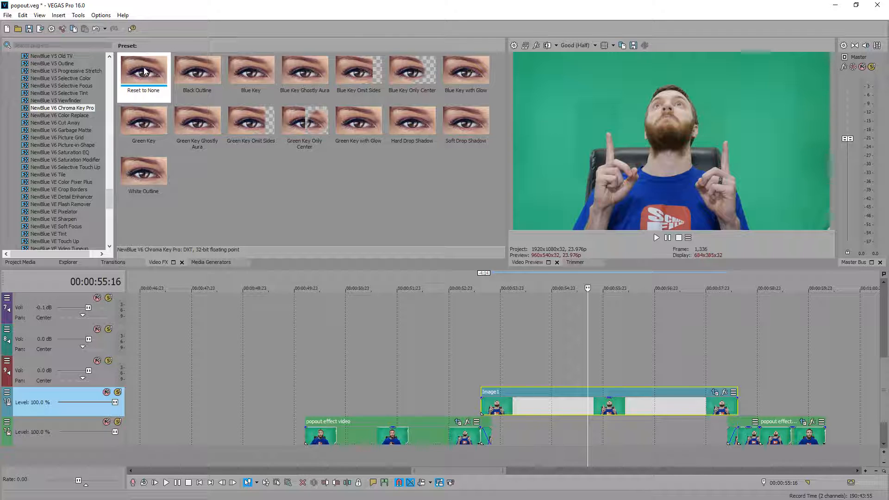
{"action": "left_click", "coordinate": [449, 370]}
{"action": "key", "text": "space"}
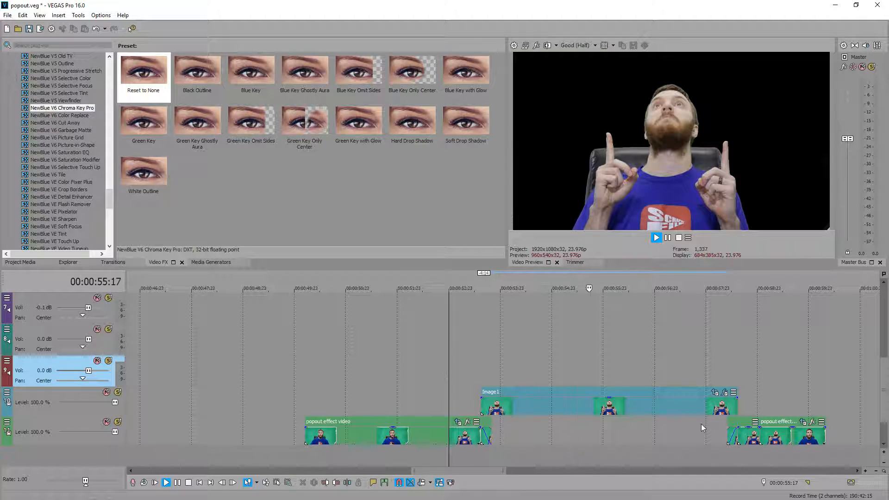
{"action": "key", "text": "Return"}
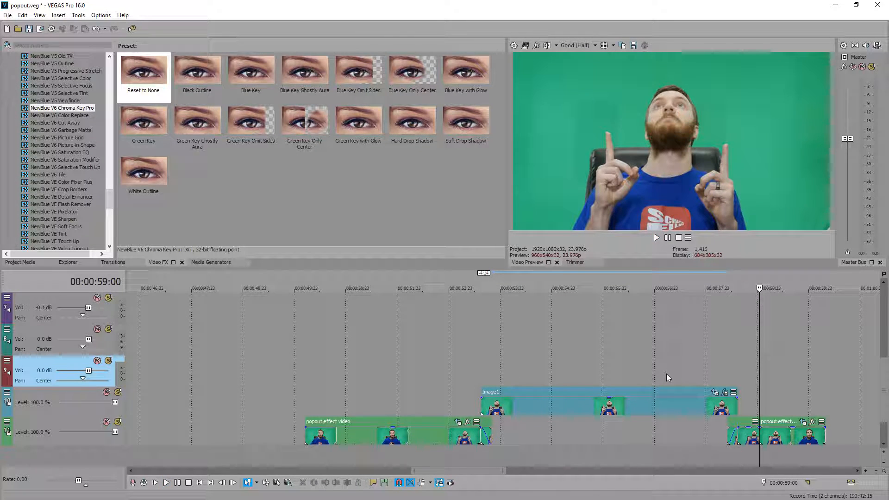
Open Event Pan/Crop for the upper Image1 still and add a position keyframe at 00:00:00:05.
{"action": "left_click", "coordinate": [666, 374]}
{"action": "left_click", "coordinate": [687, 401]}
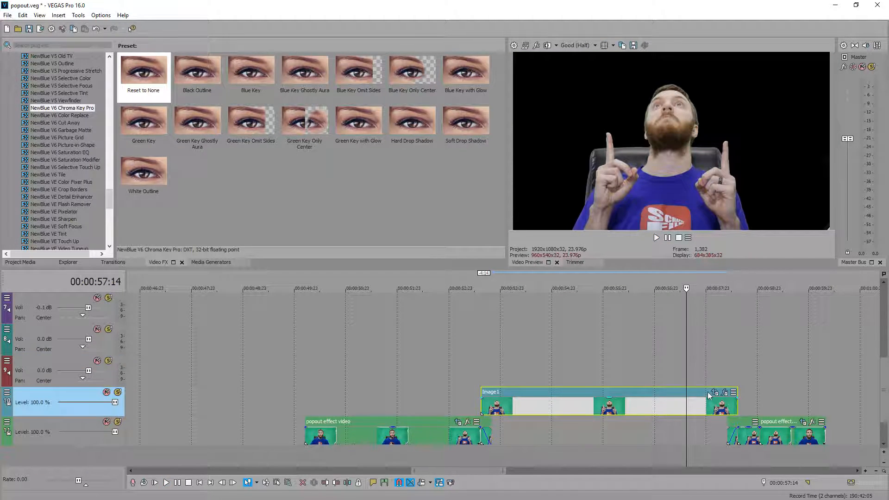
{"action": "left_click", "coordinate": [715, 392]}
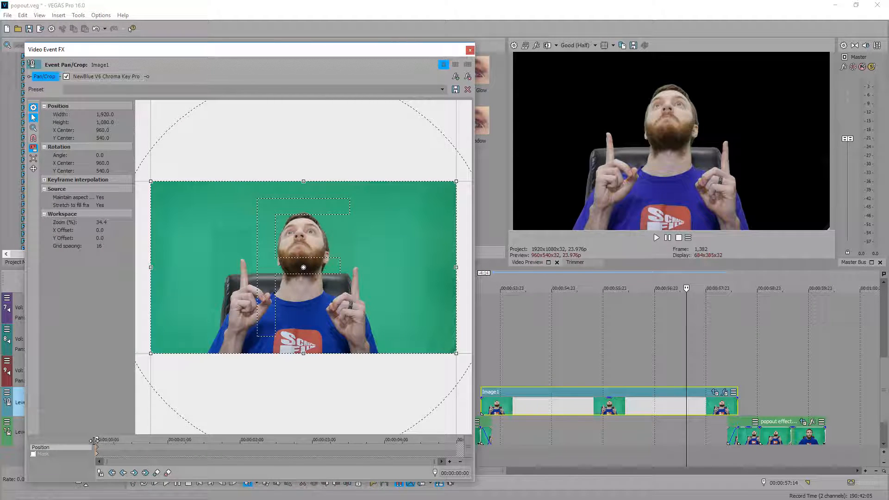
{"action": "left_click", "coordinate": [98, 439]}
{"action": "left_click", "coordinate": [112, 470]}
{"action": "key", "text": "Right"}
{"action": "key", "text": "Right"}
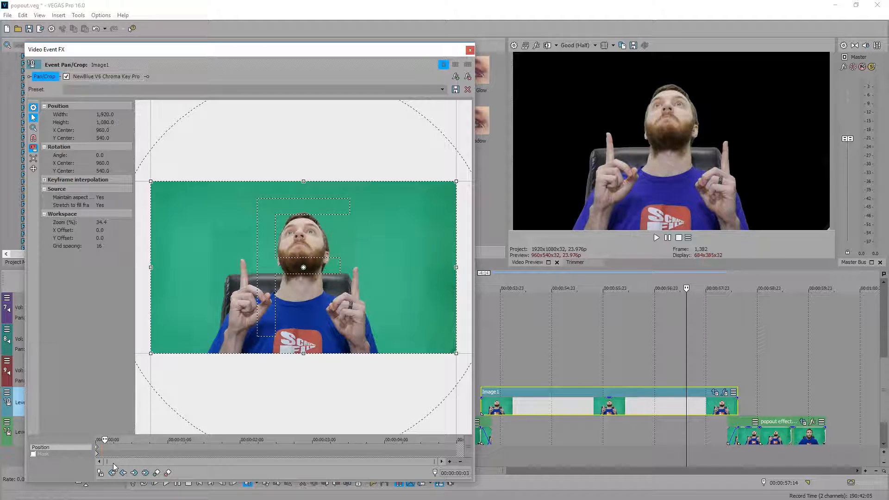
{"action": "key", "text": "Right"}
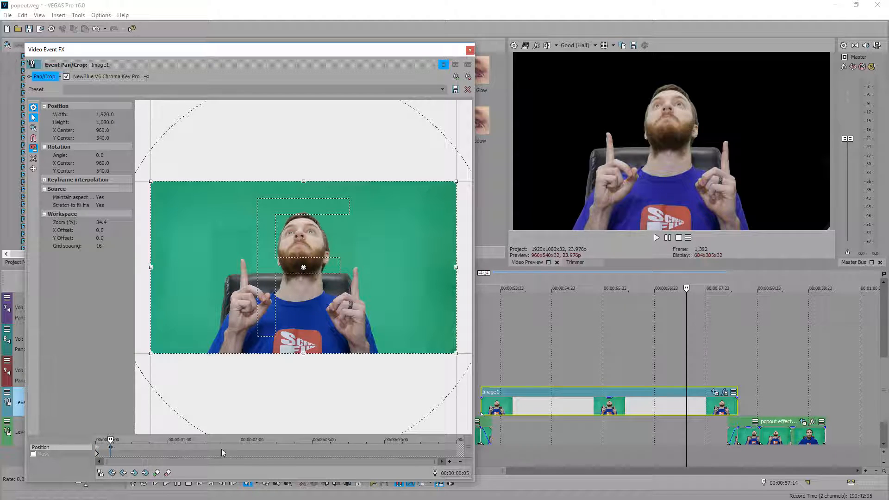
Add a position keyframe at 00:00:04:19 and shrink its crop frame from the top to about 1,723.7 by 969.6.
{"action": "left_click", "coordinate": [456, 448]}
{"action": "key", "text": "Left"}
{"action": "left_click", "coordinate": [158, 474]}
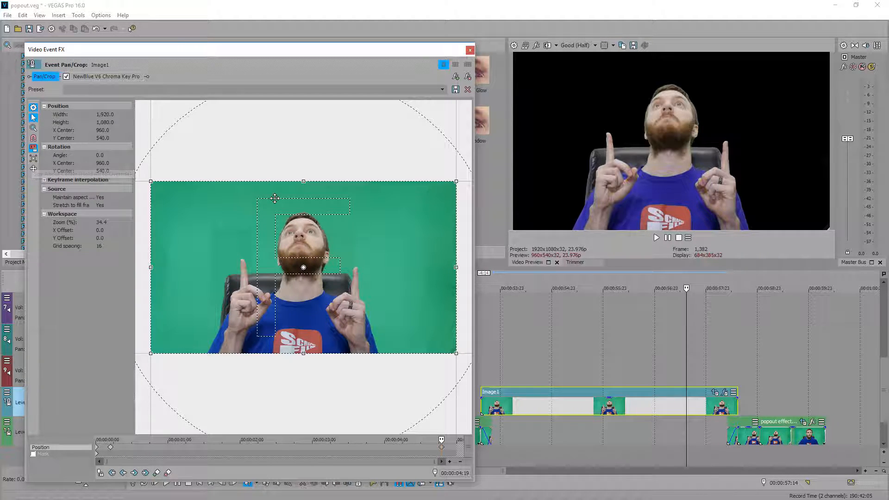
{"action": "left_click_drag", "start_coordinate": [302, 180], "coordinate": [302, 199]}
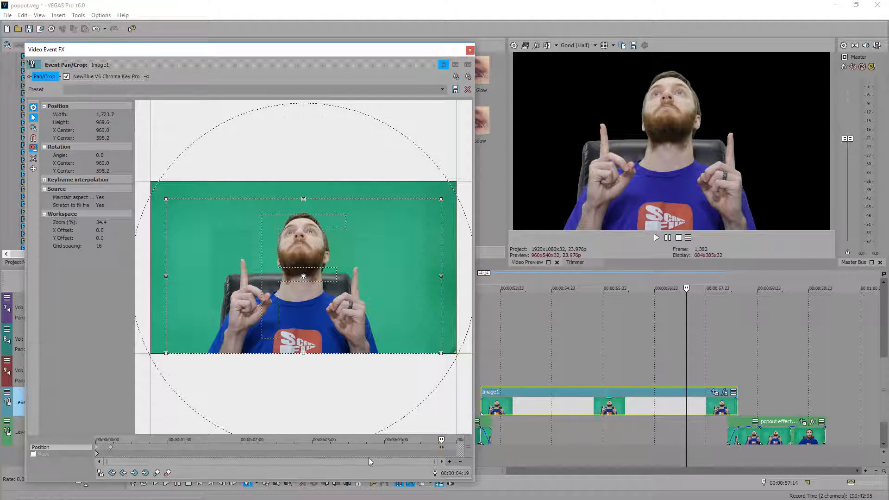
Copy the first position keyframe to the end of the still at 00:00:05:00 and close the Pan/Crop window.
{"action": "left_click", "coordinate": [98, 447]}
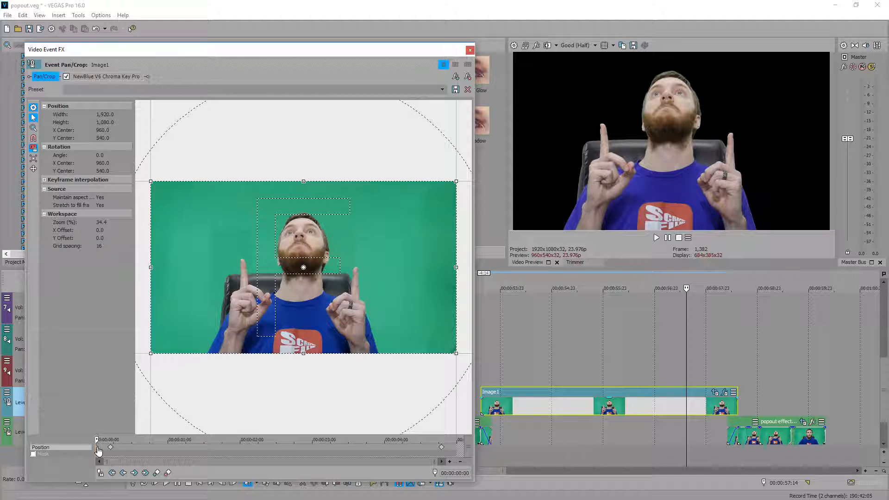
{"action": "left_click", "coordinate": [457, 448]}
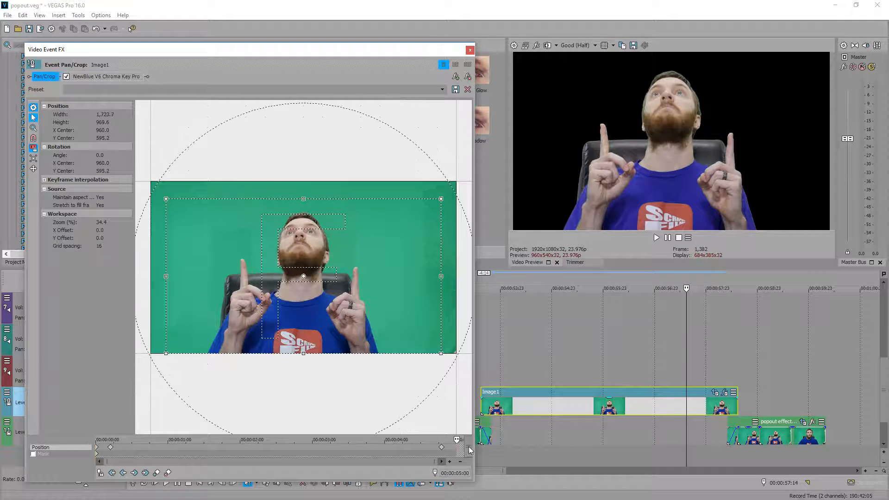
{"action": "key", "text": "ctrl+v"}
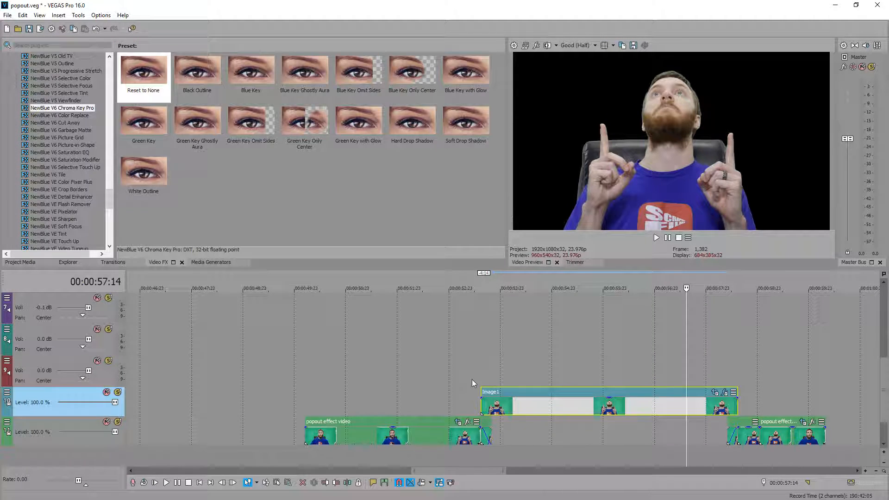
Play back the sequence from just before the keyed still to check the zoom and fades.
{"action": "left_click", "coordinate": [468, 379]}
{"action": "key", "text": "space"}
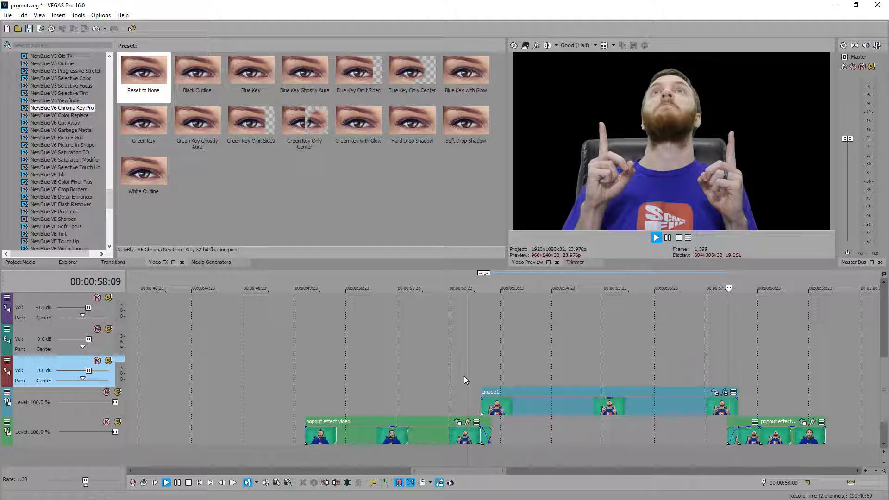
{"action": "key", "text": "space"}
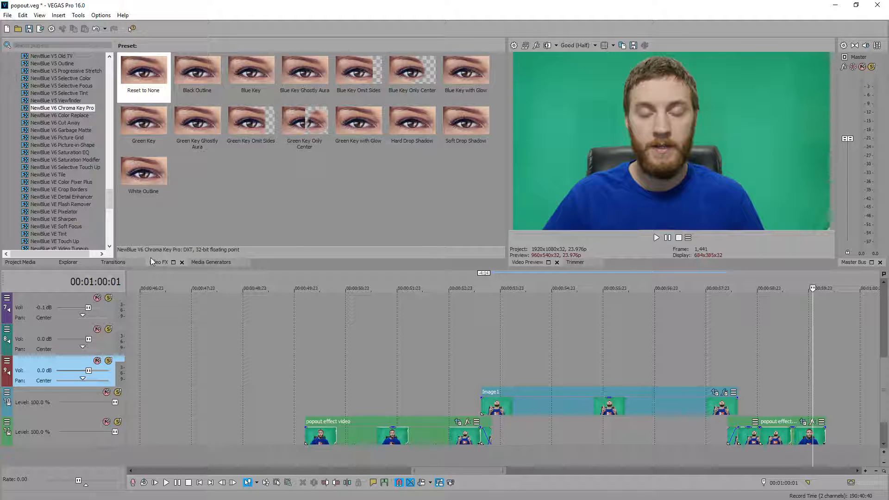
Add the Desert Color Gradient on a new track beneath the Image1 still, spanning the still's full length.
{"action": "left_click", "coordinate": [200, 262]}
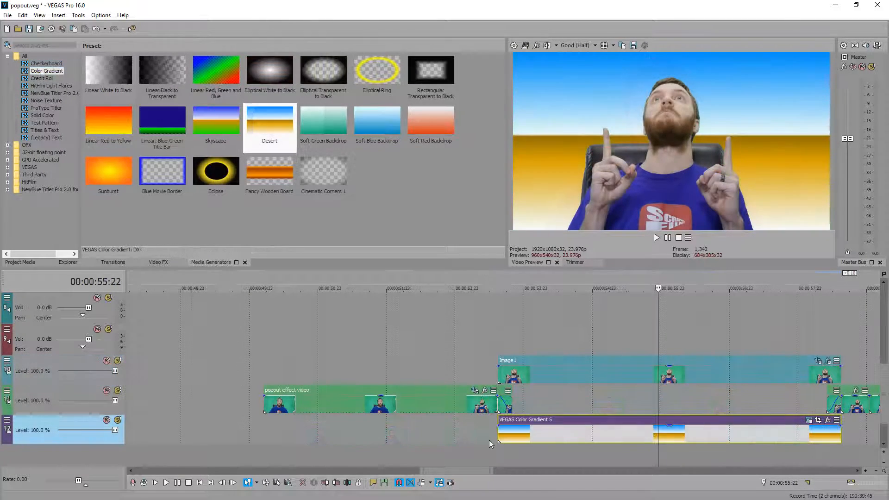
{"action": "left_click", "coordinate": [808, 420]}
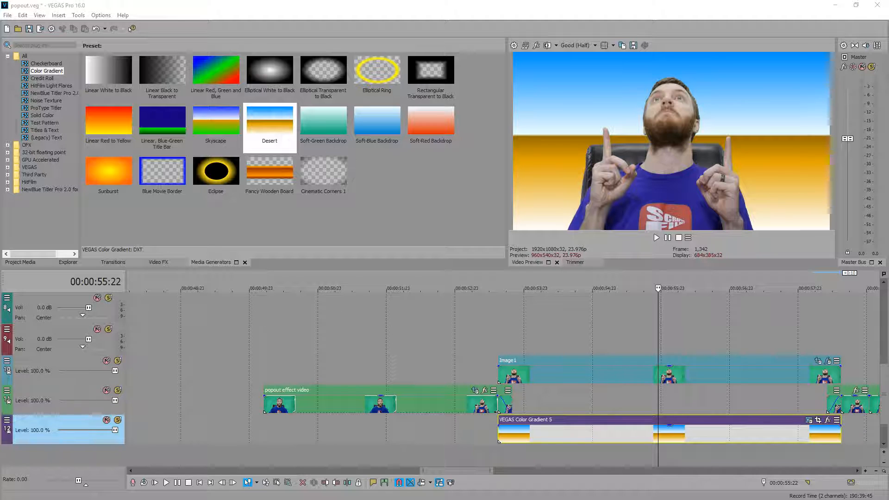
{"action": "left_click", "coordinate": [754, 453]}
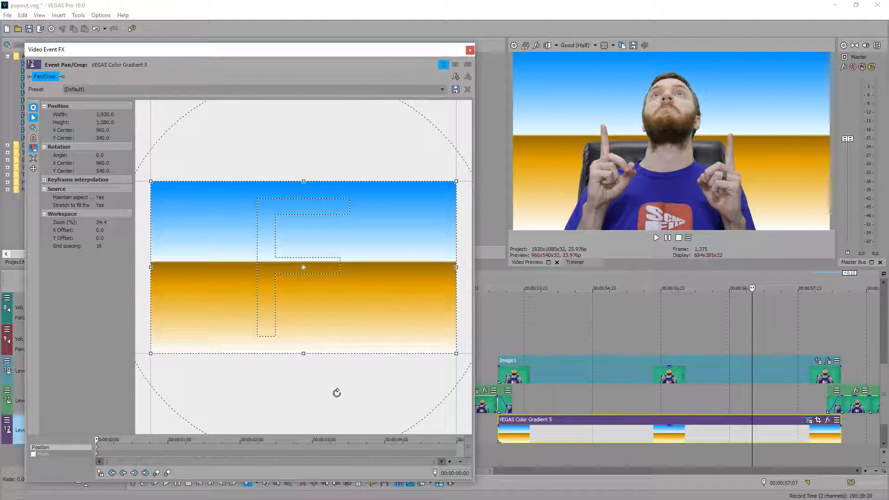
In the gradient's Pan/Crop, shrink the starting crop frame about its center to about 1,635.3 by 919.9, and enlarge it at 00:00:05:00.
{"action": "left_click", "coordinate": [34, 158]}
{"action": "left_click_drag", "start_coordinate": [152, 181], "coordinate": [175, 194]}
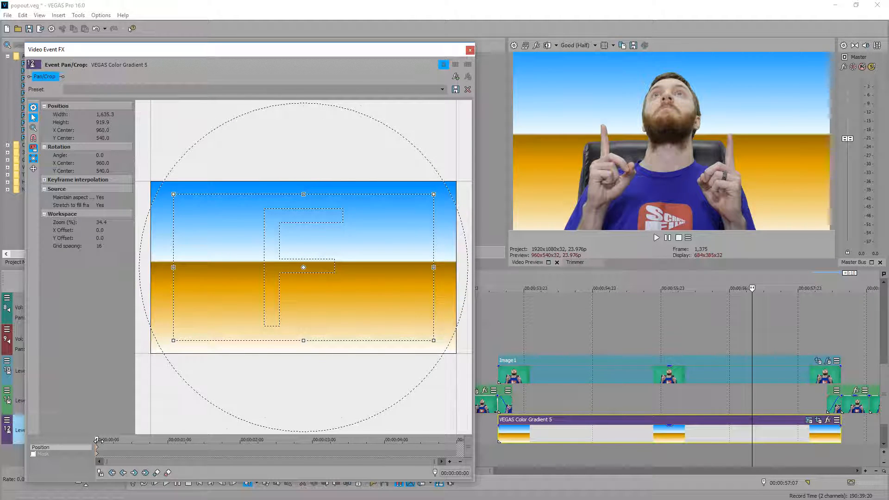
{"action": "left_click", "coordinate": [460, 452]}
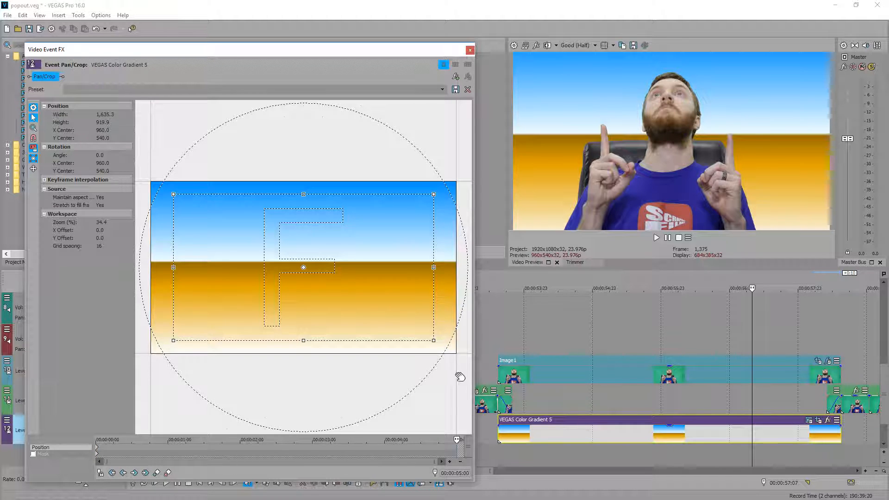
{"action": "left_click_drag", "start_coordinate": [436, 343], "coordinate": [453, 355]}
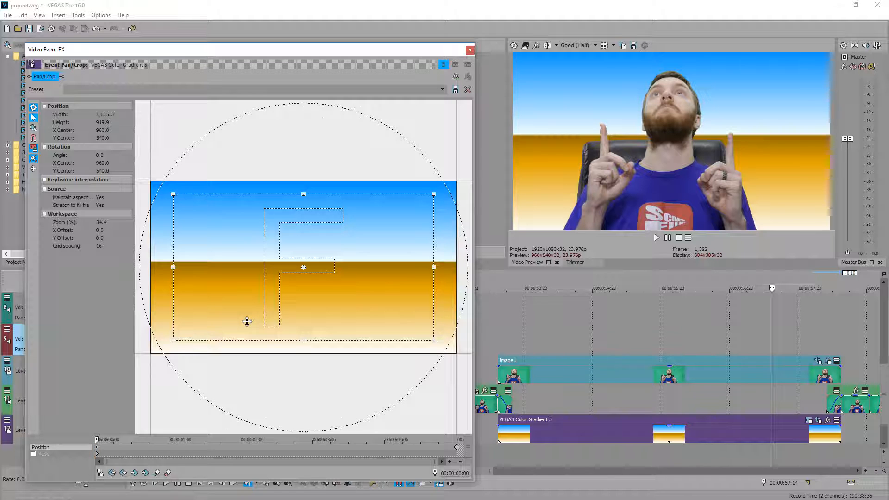
Raise the crop frame at the gradient's first position keyframe to a Y center of about 483 and close the Pan/Crop window.
{"action": "left_click_drag", "start_coordinate": [247, 322], "coordinate": [246, 321]}
{"action": "key", "text": "Up"}
{"action": "key", "text": "Up"}
{"action": "key", "text": "Up"}
{"action": "key", "text": "Up"}
{"action": "key", "text": "Up"}
{"action": "key", "text": "Up"}
{"action": "key", "text": "Up"}
{"action": "key", "text": "Up"}
{"action": "key", "text": "Up"}
{"action": "key", "text": "Up"}
{"action": "key", "text": "Up"}
{"action": "key", "text": "Up"}
{"action": "key", "text": "Up"}
{"action": "key", "text": "Up"}
{"action": "key", "text": "Up"}
{"action": "key", "text": "Up"}
{"action": "key", "text": "Up"}
{"action": "key", "text": "Up"}
{"action": "key", "text": "Up"}
{"action": "key", "text": "Up"}
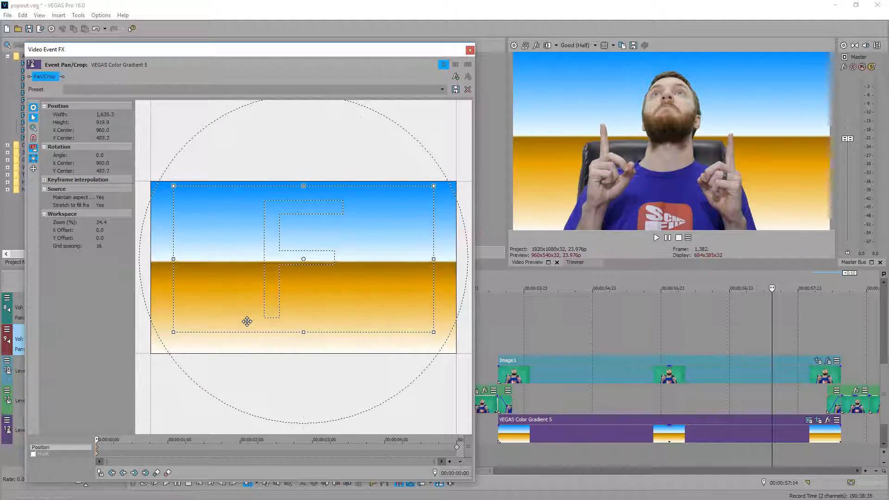
{"action": "left_click", "coordinate": [470, 50]}
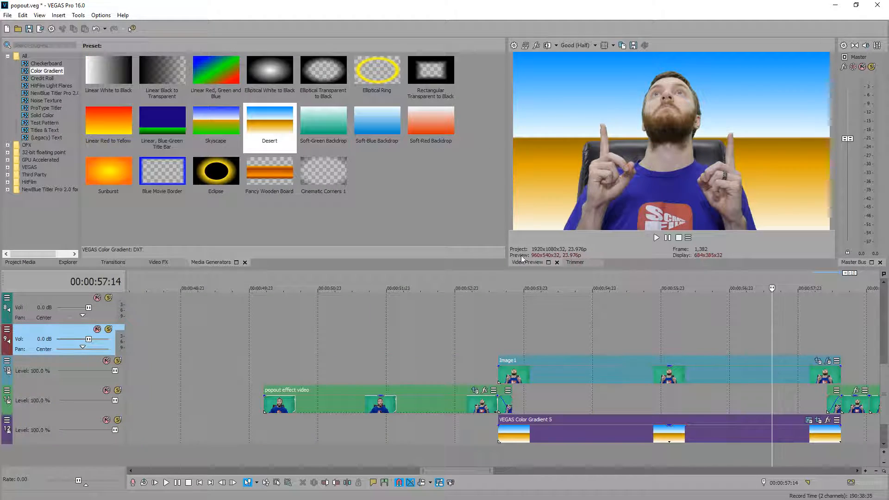
Play back the sequence from just before the still to check the keyed subject against the moving gradient background.
{"action": "left_click", "coordinate": [487, 345]}
{"action": "key", "text": "space"}
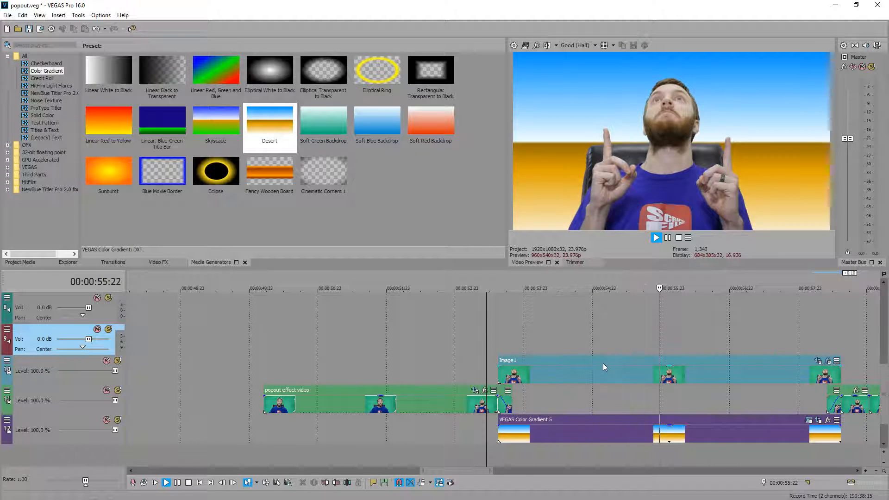
{"action": "key", "text": "Return"}
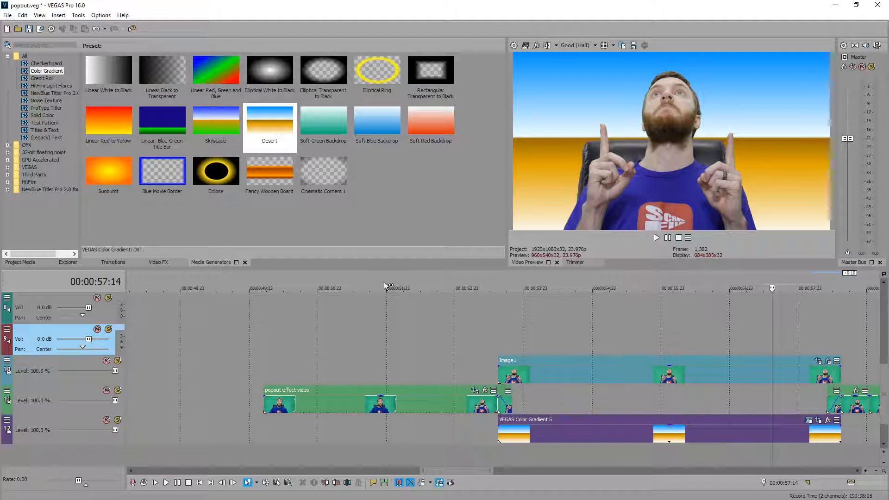
{"action": "key", "text": "space"}
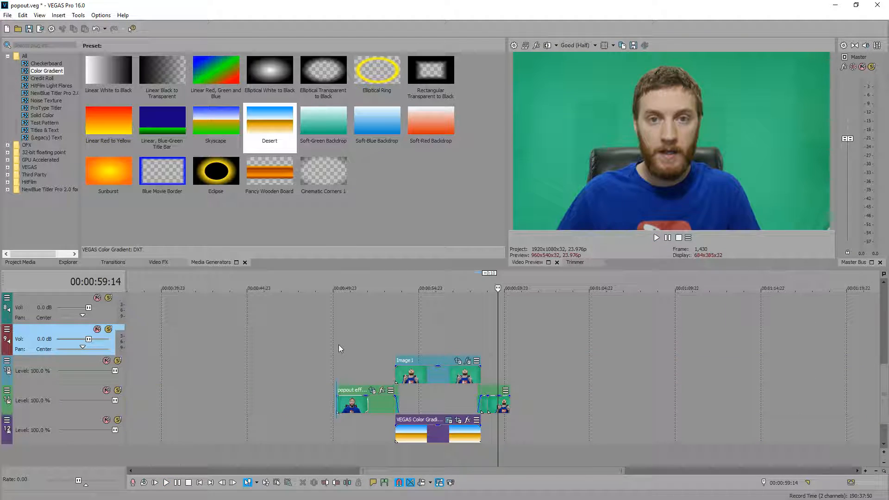
Select the time range covering the whole pop-out sequence, from the start of the first clip to the end of the last.
{"action": "left_click", "coordinate": [394, 346]}
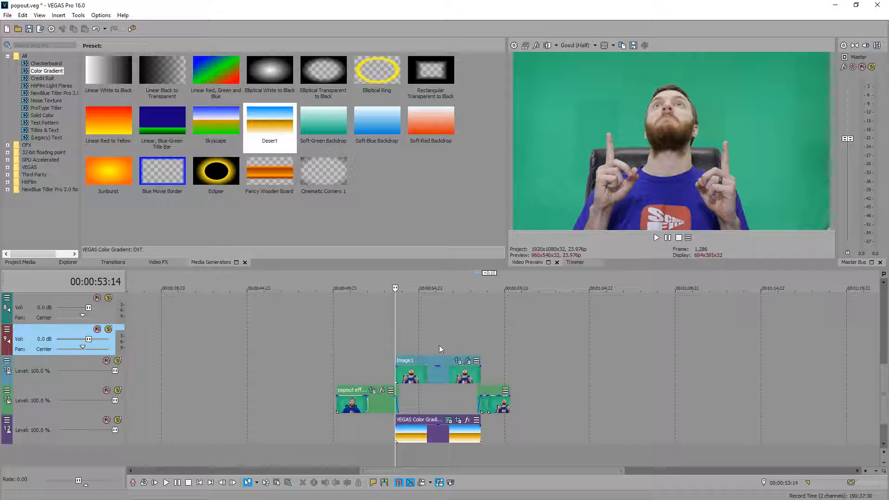
{"action": "left_click_drag", "start_coordinate": [337, 345], "coordinate": [509, 349]}
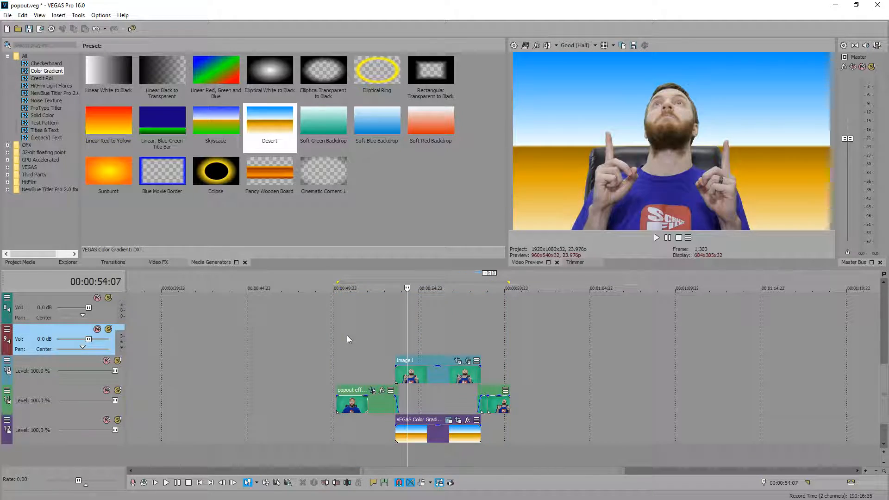